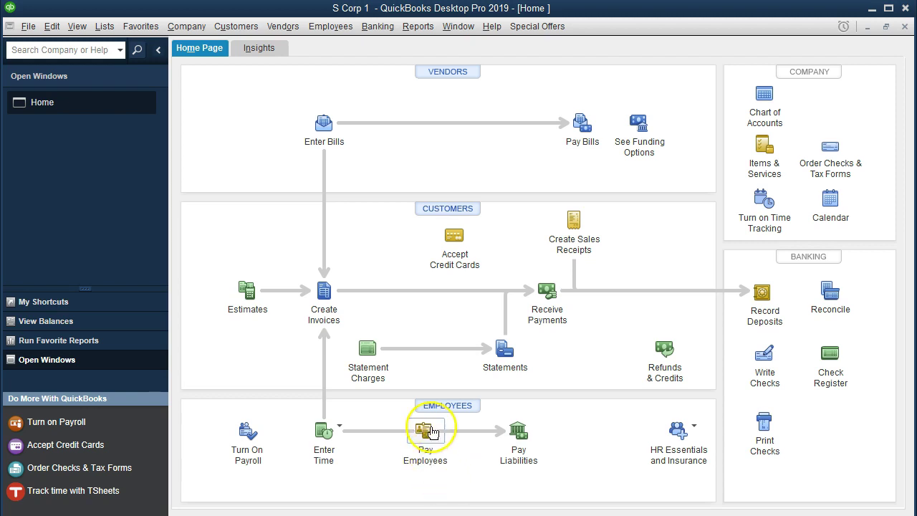
Start paying employees and set the pay period end date to 10/31/2021.
click(431, 430)
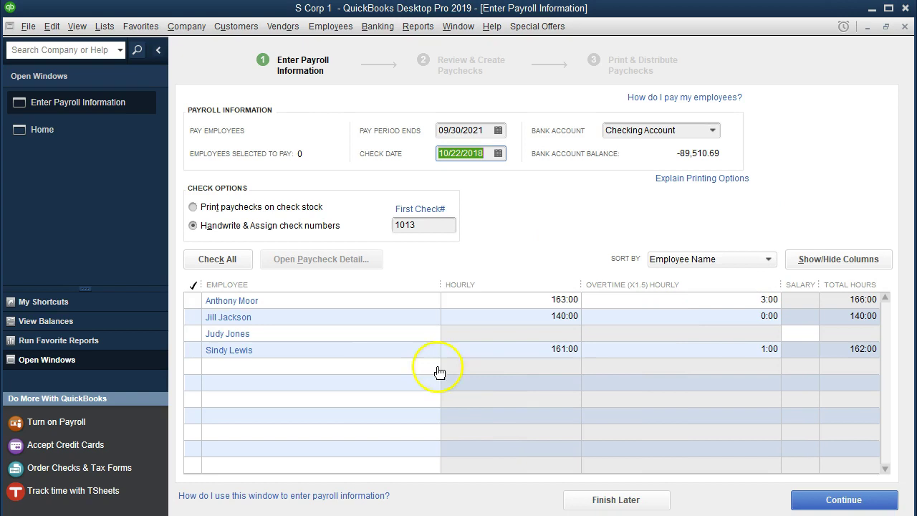
click(487, 126)
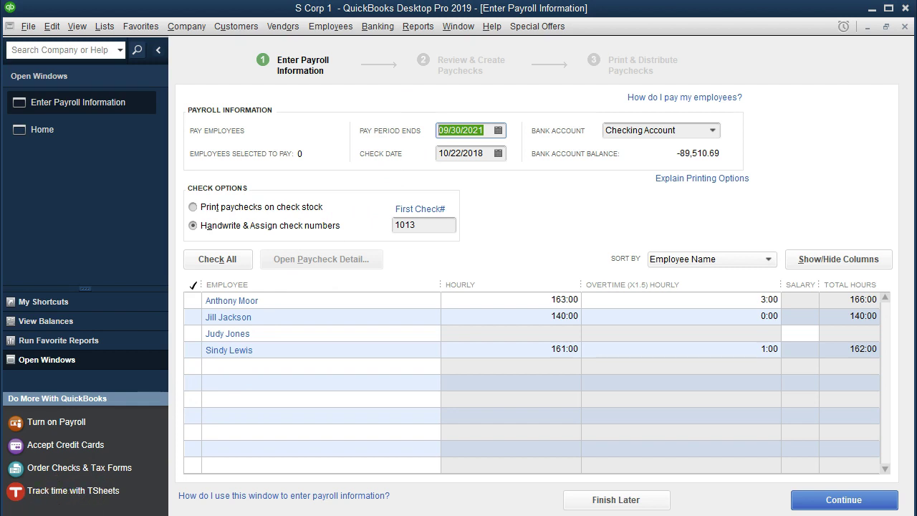
text(10/31/2021)
key(Tab)
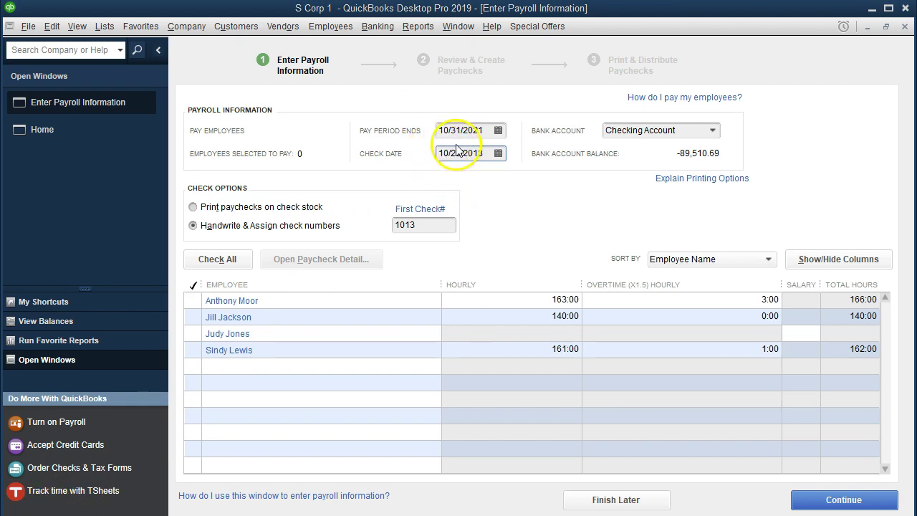
click(480, 130)
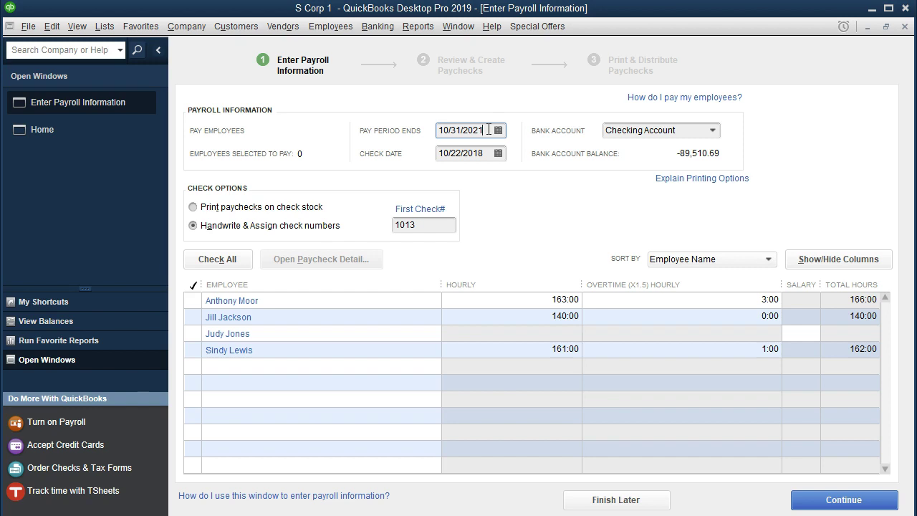
Set the payroll check date to 11/01/2021.
click(481, 153)
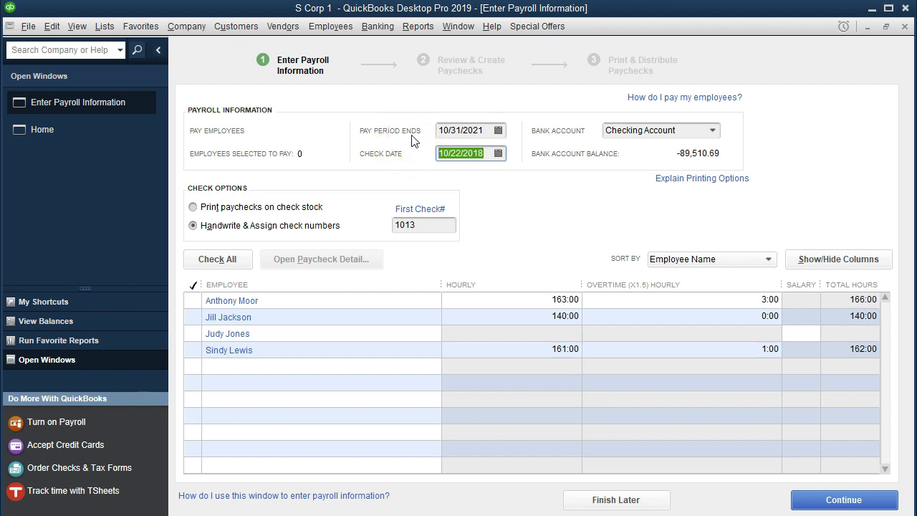
text(110121)
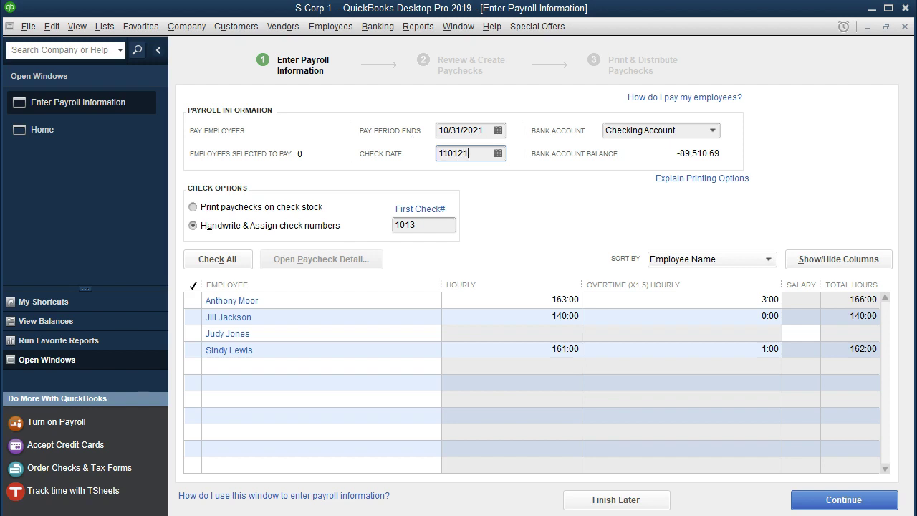
key(Tab)
click(423, 150)
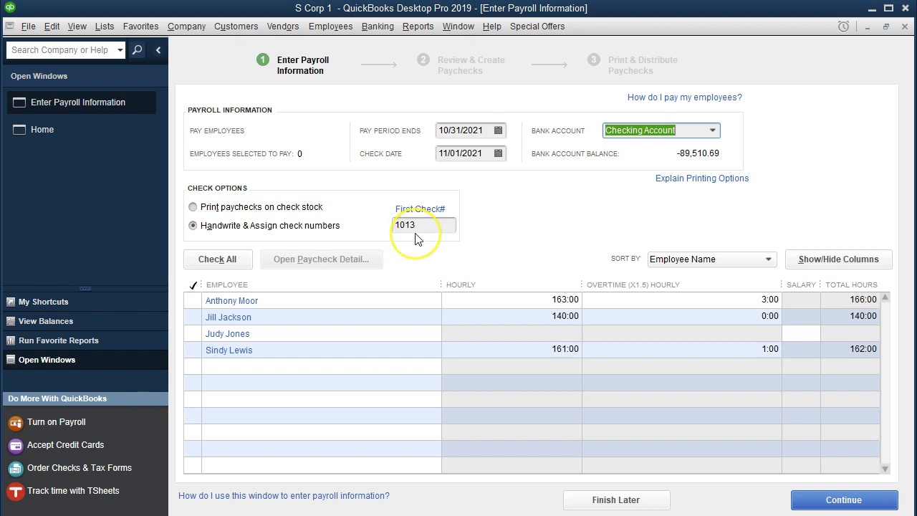
Mark all employees for payment and open the paycheck preview of the first employee in the list.
click(223, 260)
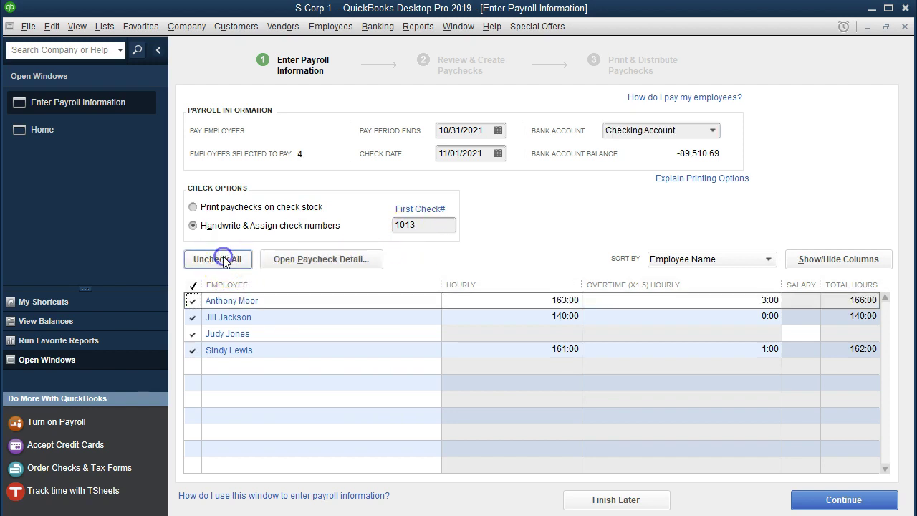
click(233, 303)
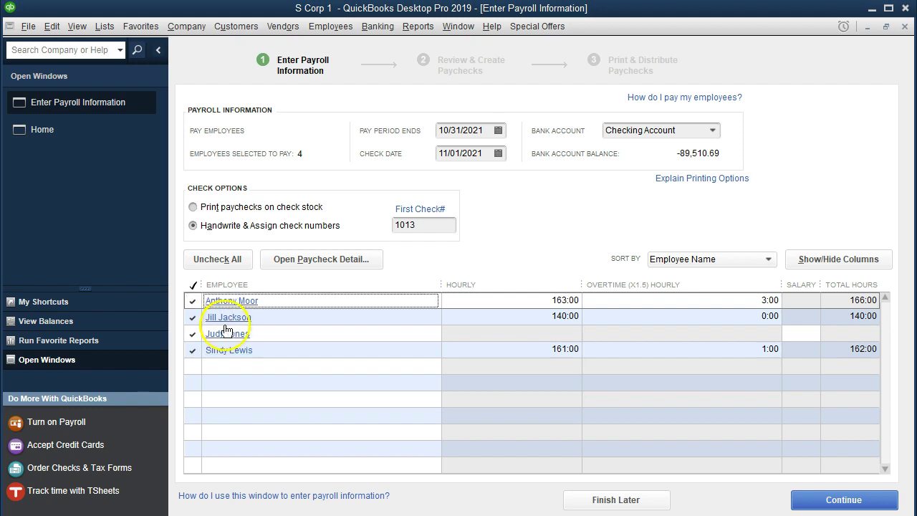
click(217, 300)
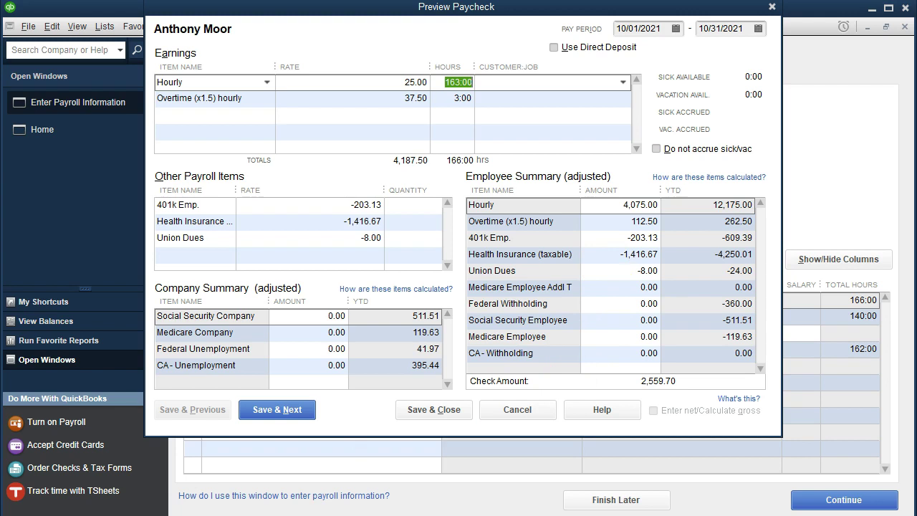
Go through the hourly and overtime earnings lines on the first employee's paycheck.
key(Tab)
key(Tab)
key(Tab)
key(Tab)
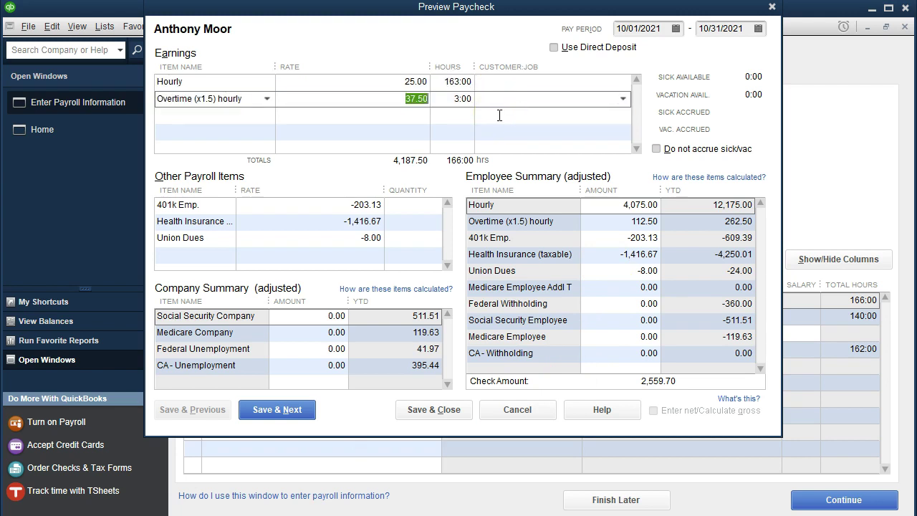
key(Tab)
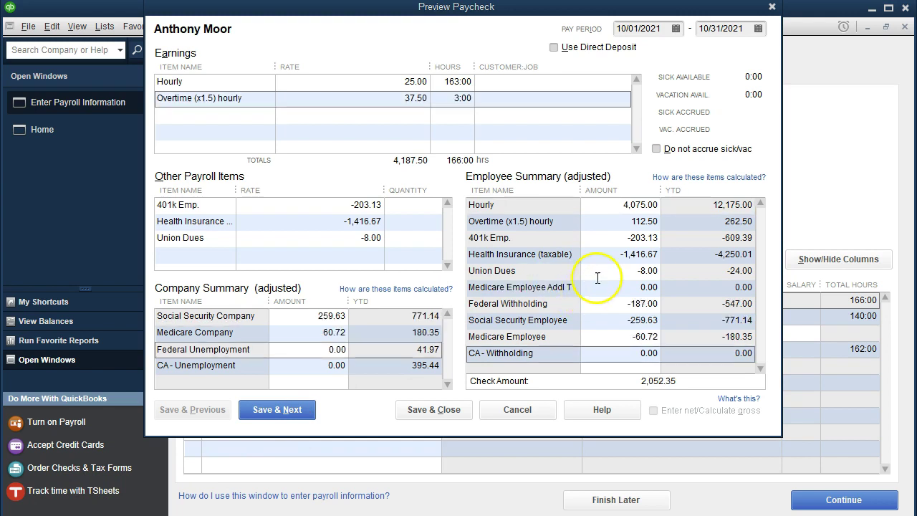
Check the employee withholdings and company payroll taxes on the first employee's paycheck, and save it to continue to the second employee.
click(593, 304)
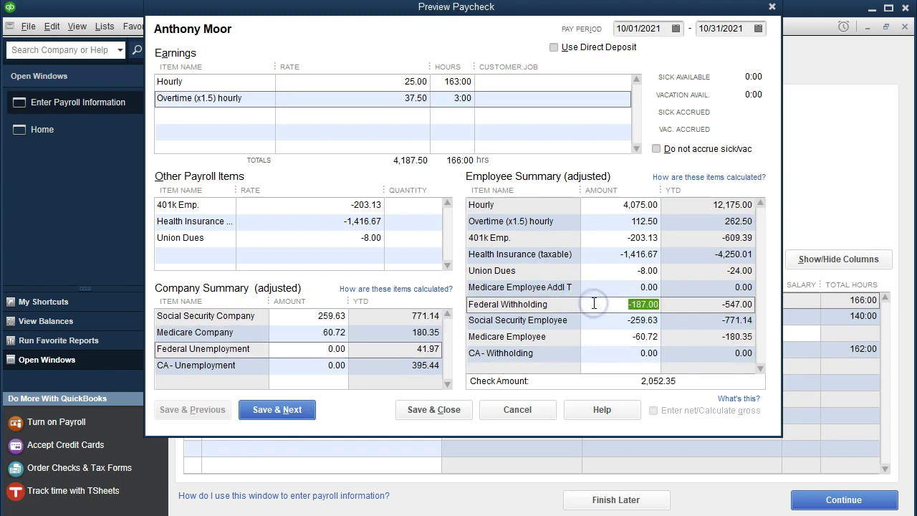
click(595, 319)
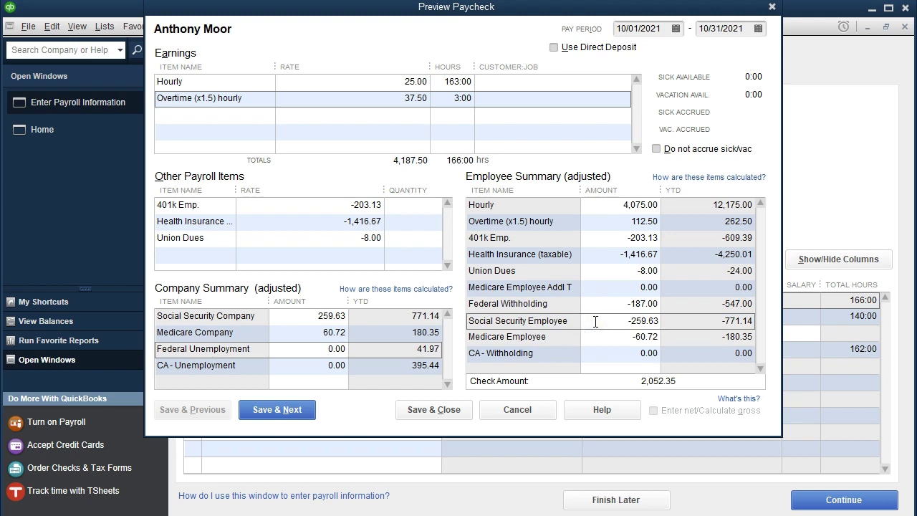
click(594, 336)
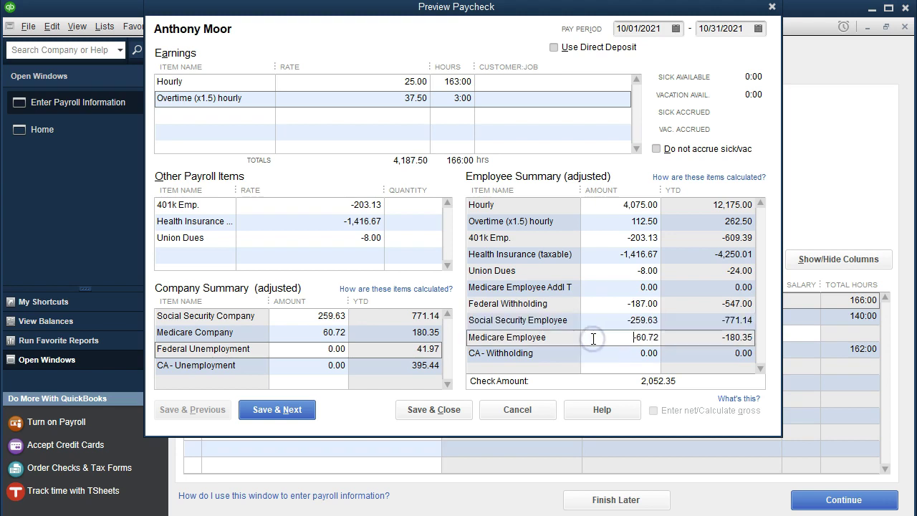
click(303, 333)
click(300, 317)
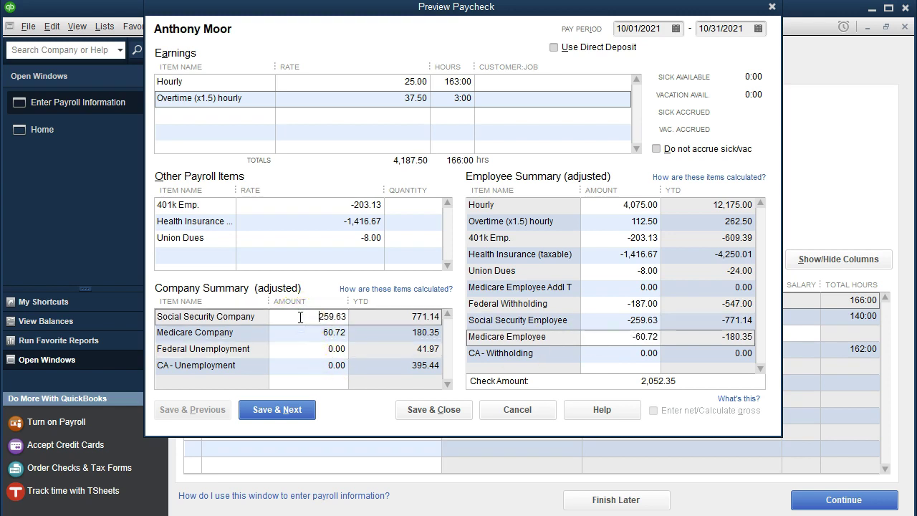
click(301, 330)
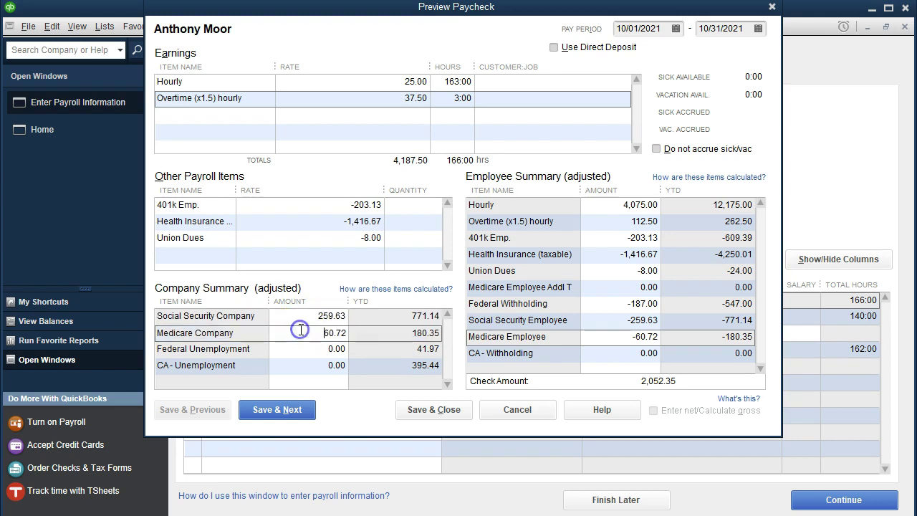
click(300, 346)
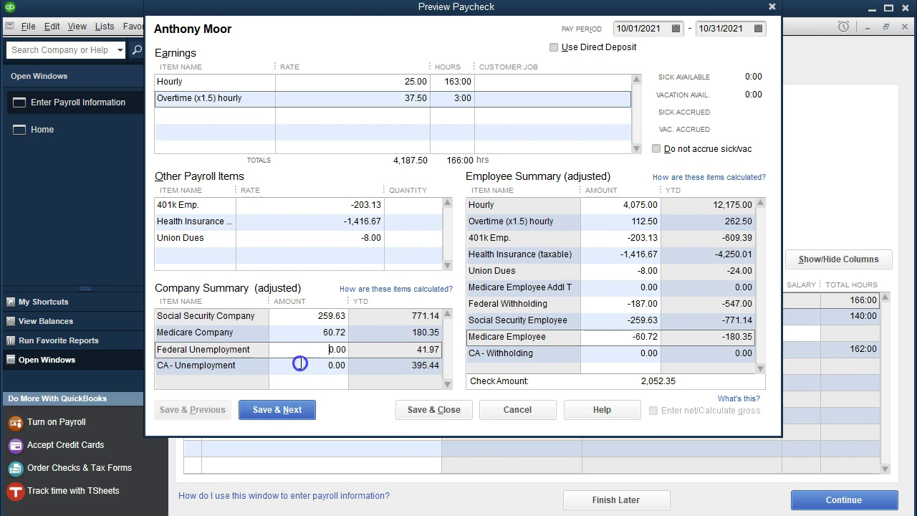
click(301, 364)
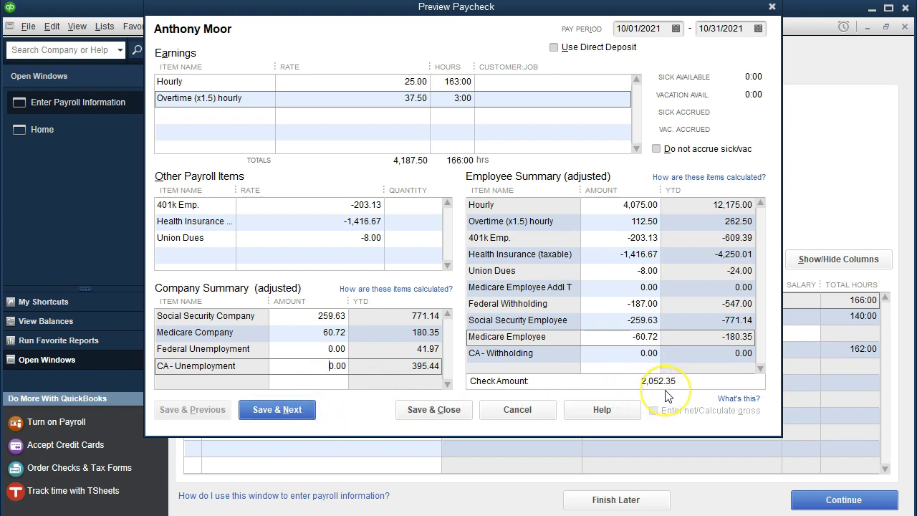
click(299, 413)
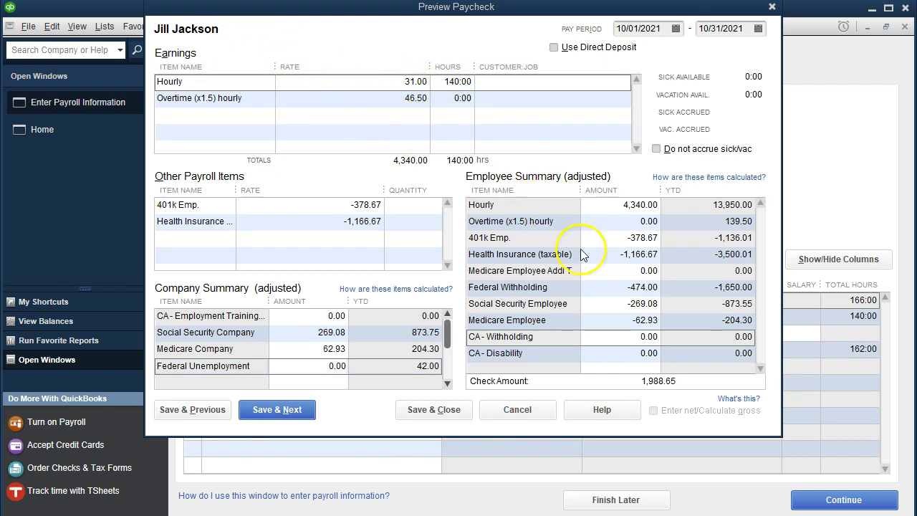
Check the federal, Social Security, Medicare and unemployment amounts on the second employee's paycheck, and save it to continue to the third employee.
click(621, 287)
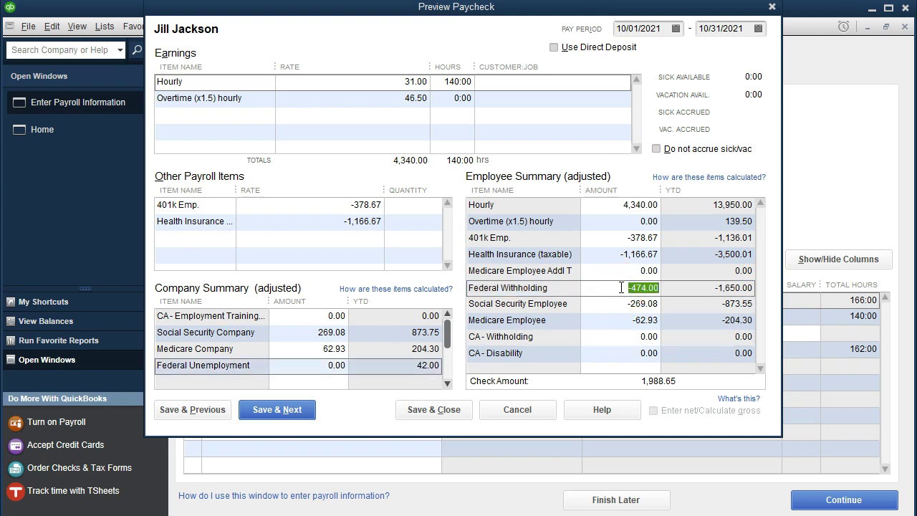
click(611, 303)
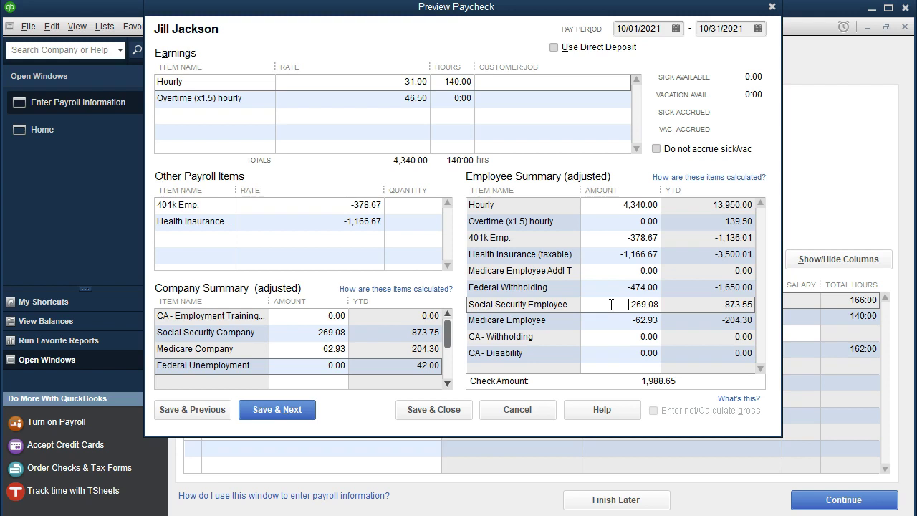
click(609, 321)
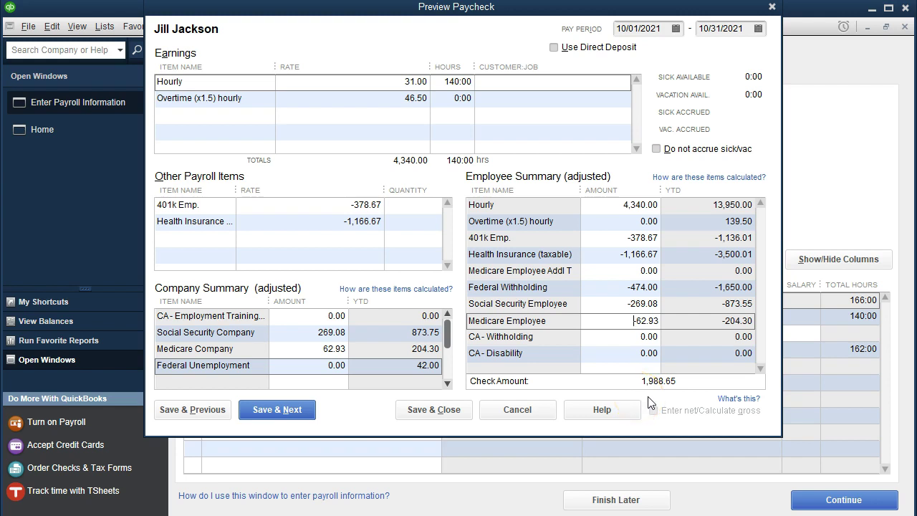
click(309, 326)
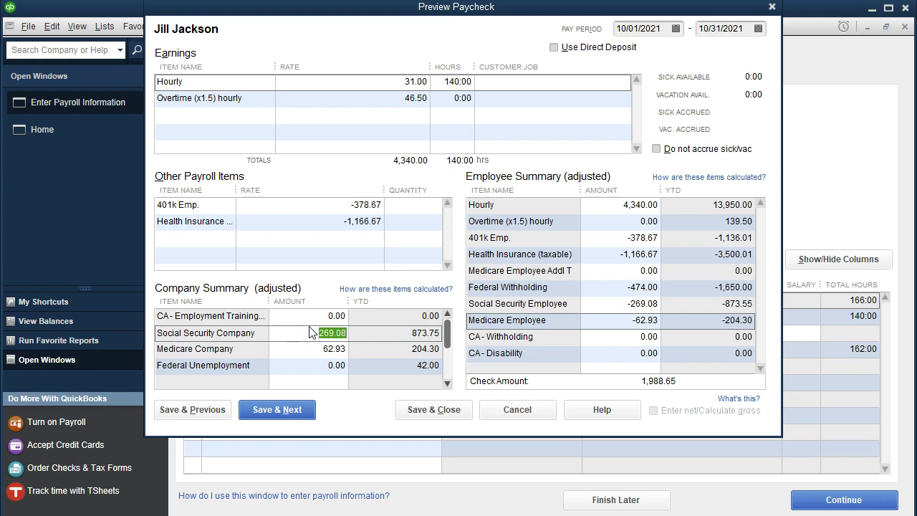
click(305, 349)
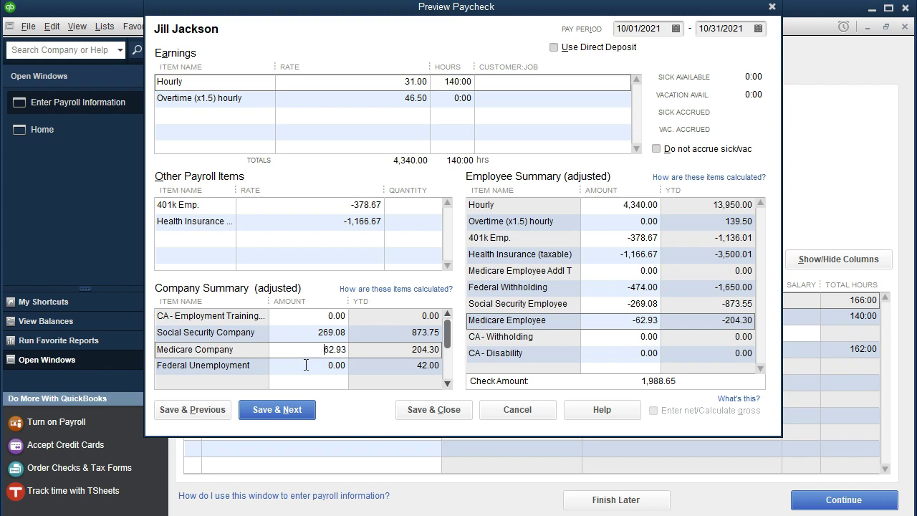
click(306, 365)
click(449, 384)
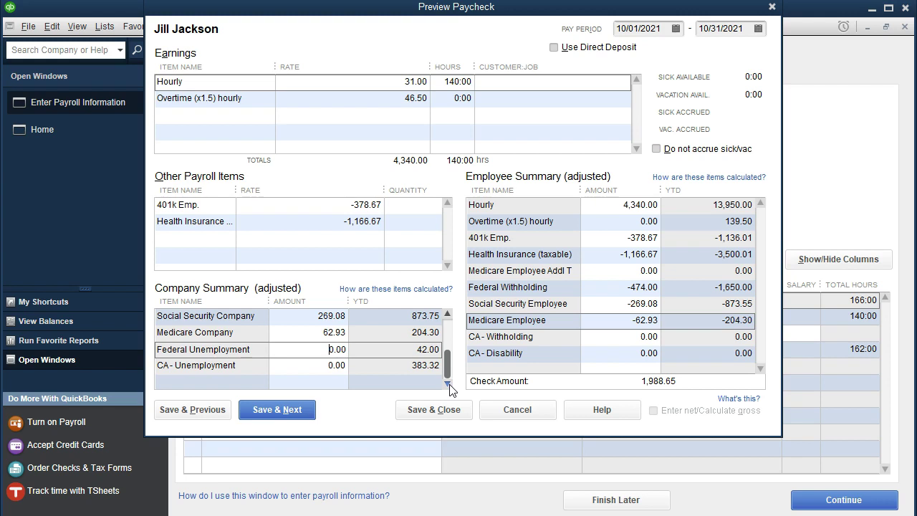
click(298, 417)
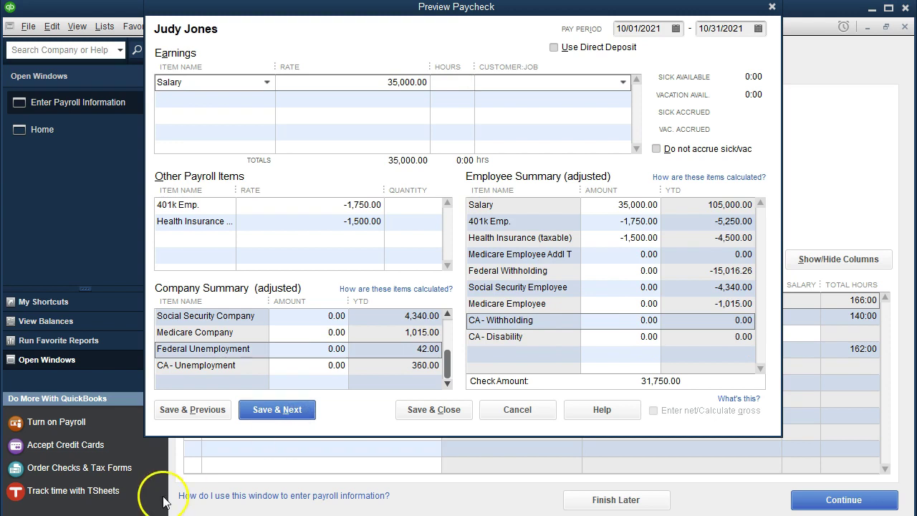
Check the salary earnings and the federal, Social Security and Medicare employee withholdings on the third employee's paycheck.
click(327, 98)
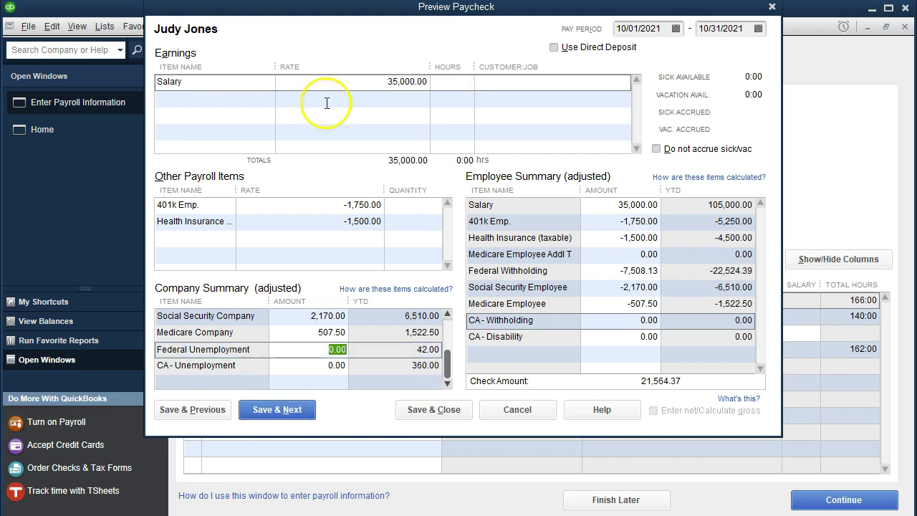
click(368, 93)
click(397, 100)
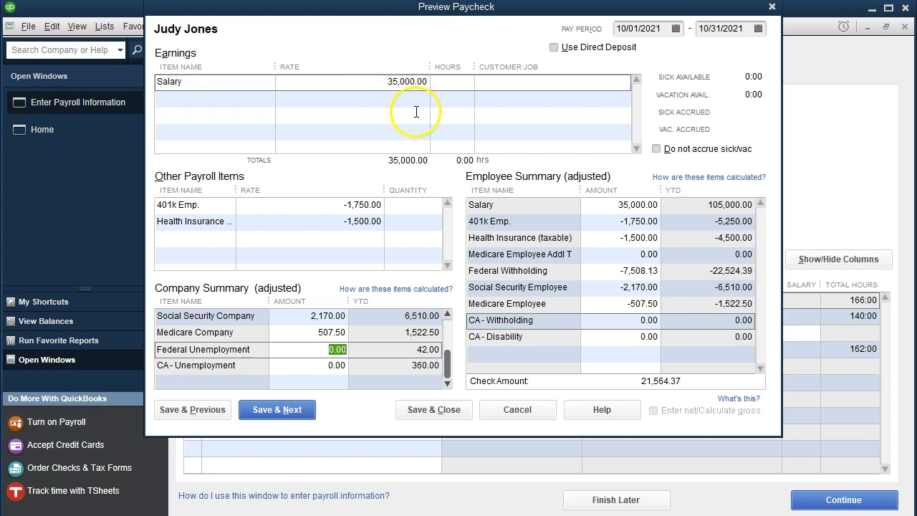
click(601, 222)
click(606, 270)
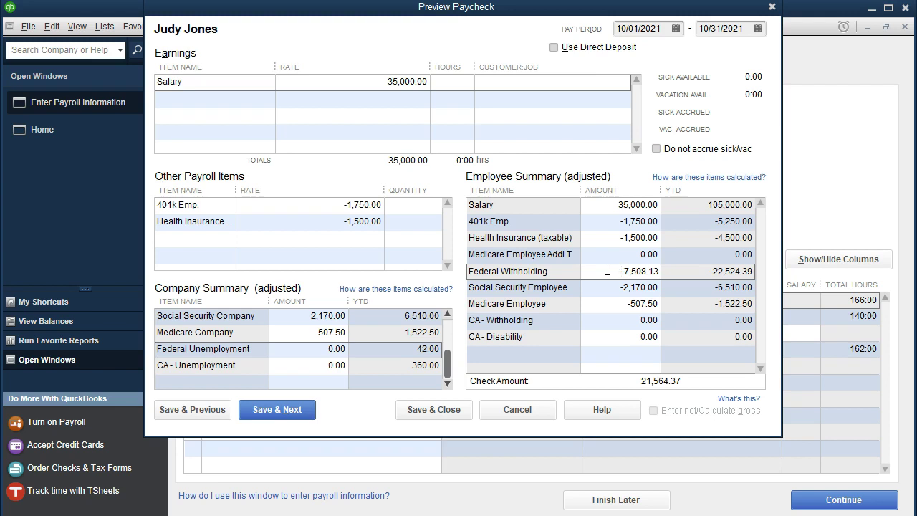
click(601, 286)
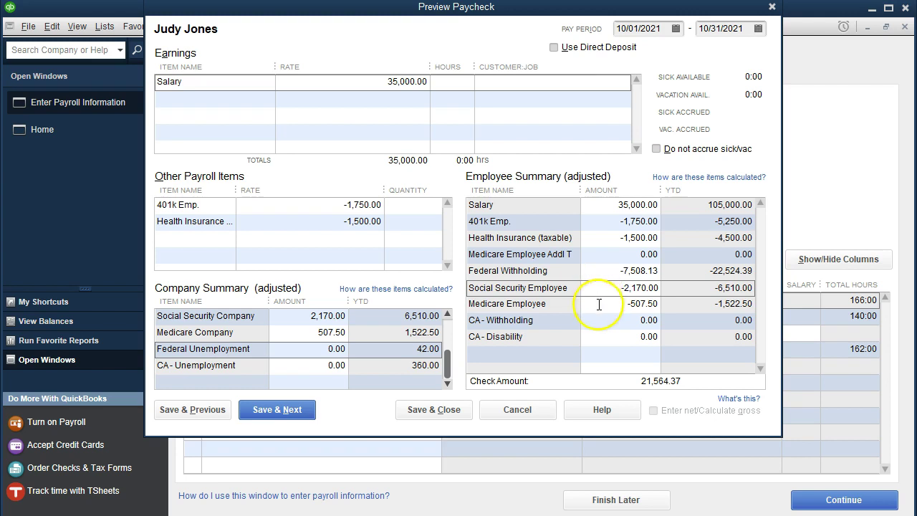
click(599, 303)
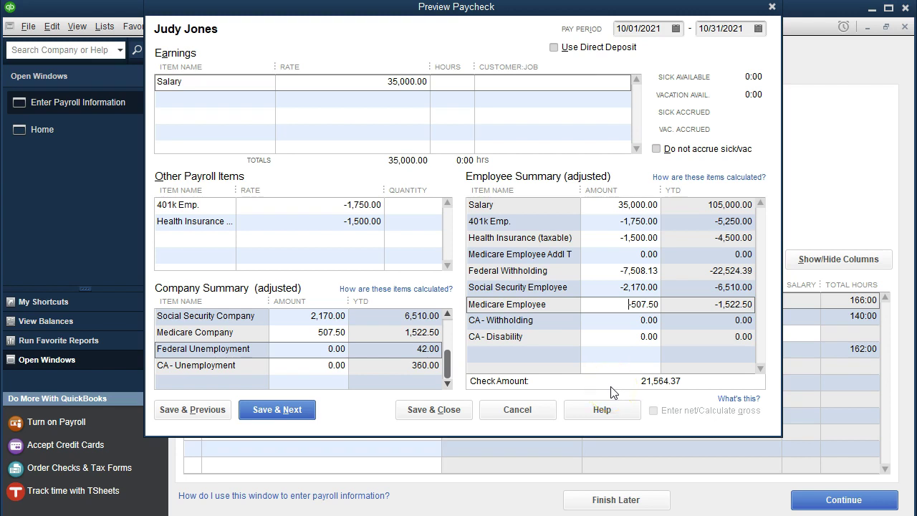
Check the company Social Security, Medicare and federal unemployment amounts on the third employee's paycheck, and save it to continue to the fourth employee.
click(302, 314)
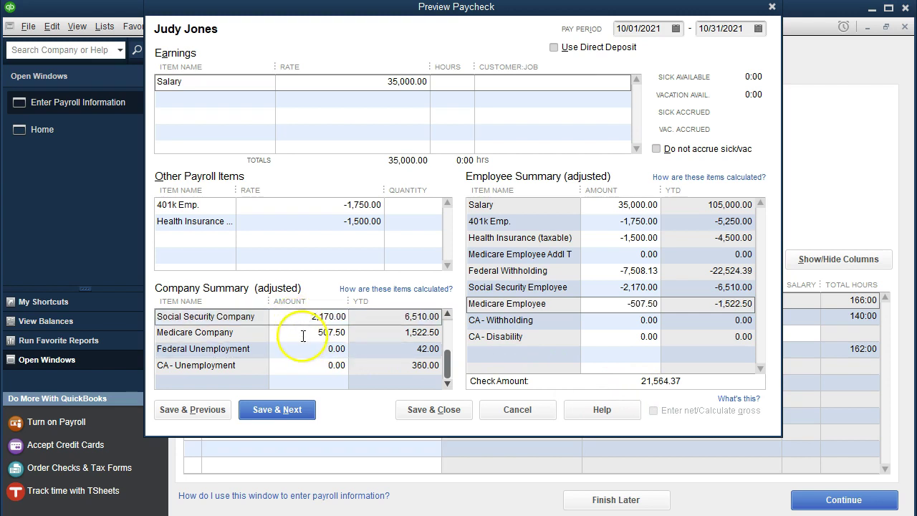
click(303, 334)
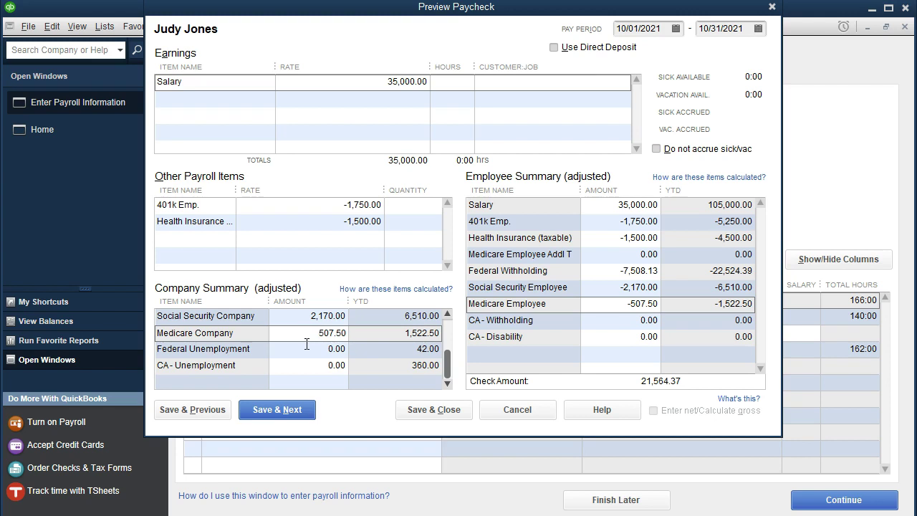
click(309, 348)
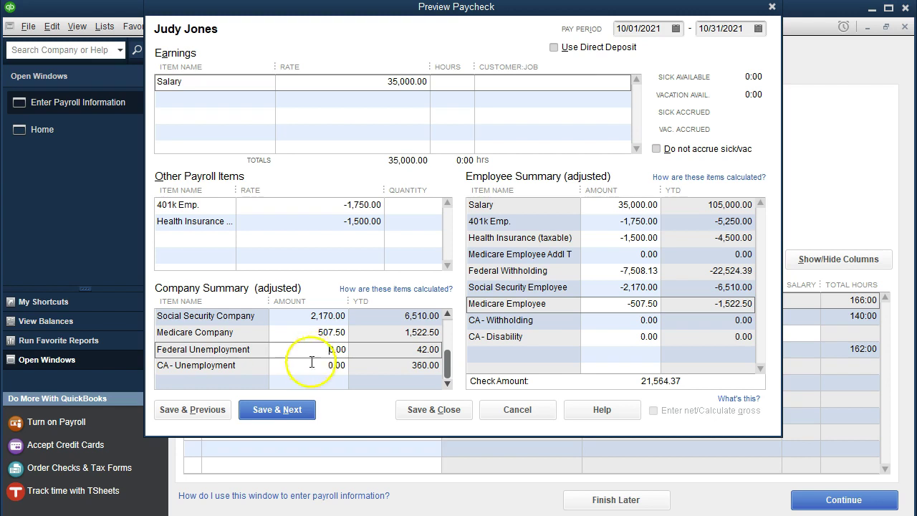
click(304, 409)
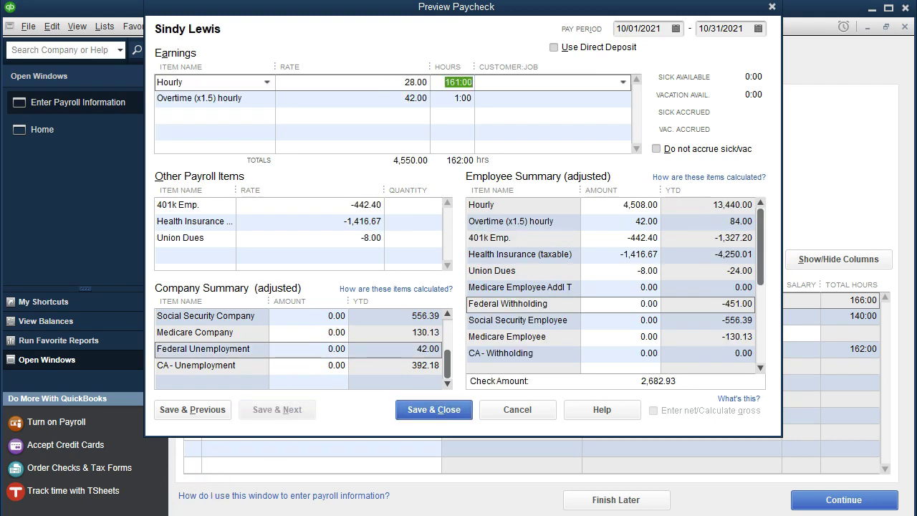
Check the overtime hours and the federal, Social Security and Medicare employee withholdings on the fourth employee's paycheck.
click(440, 97)
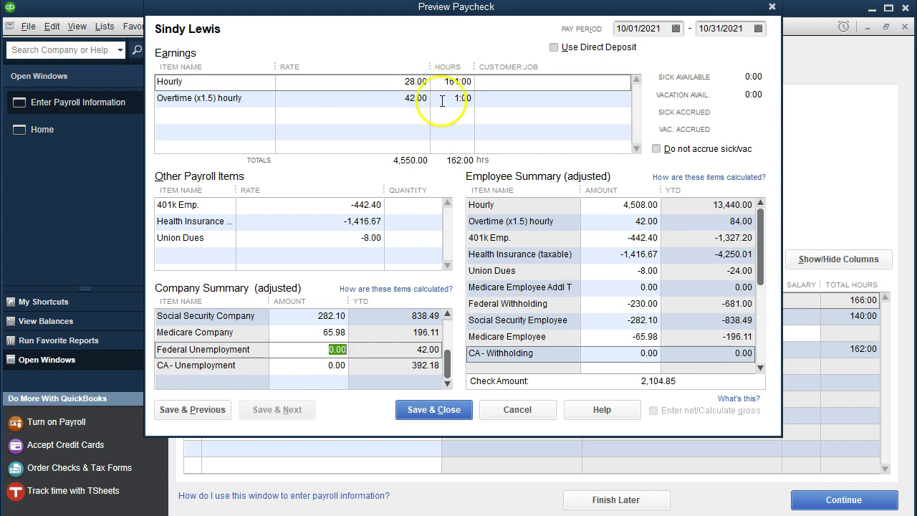
click(442, 101)
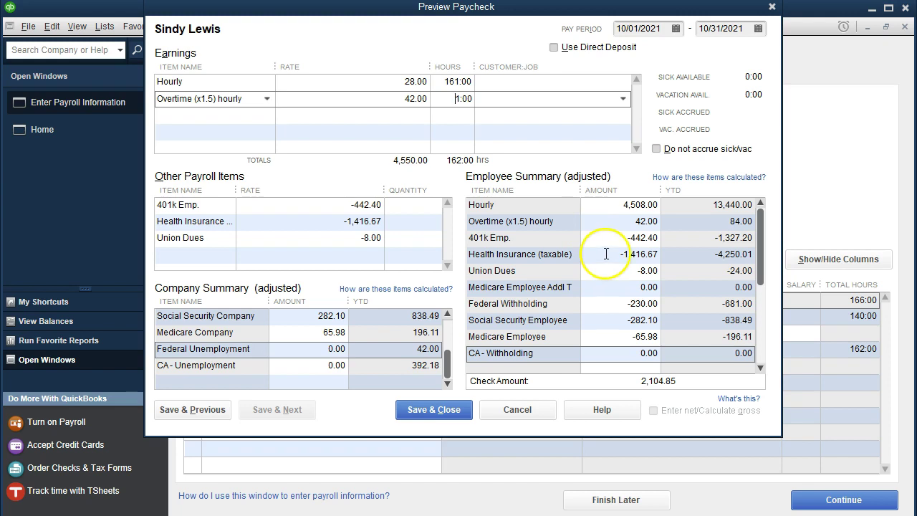
click(619, 305)
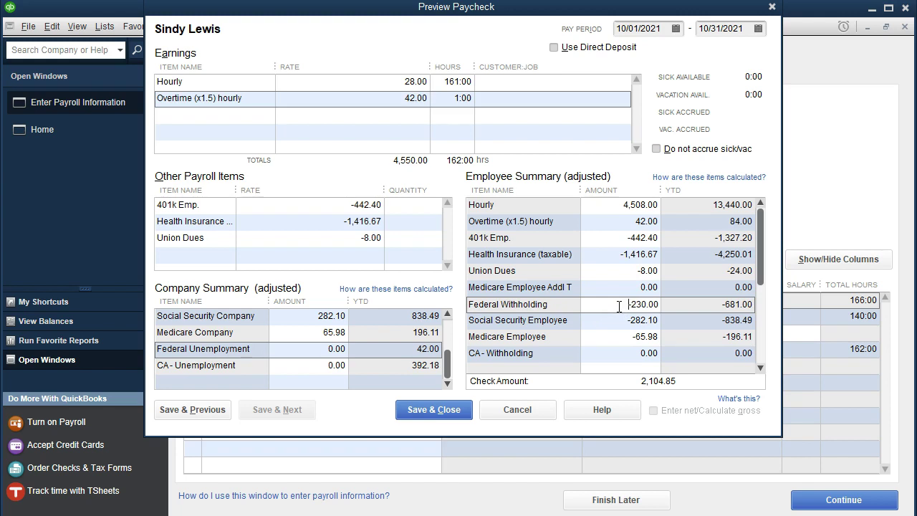
click(609, 320)
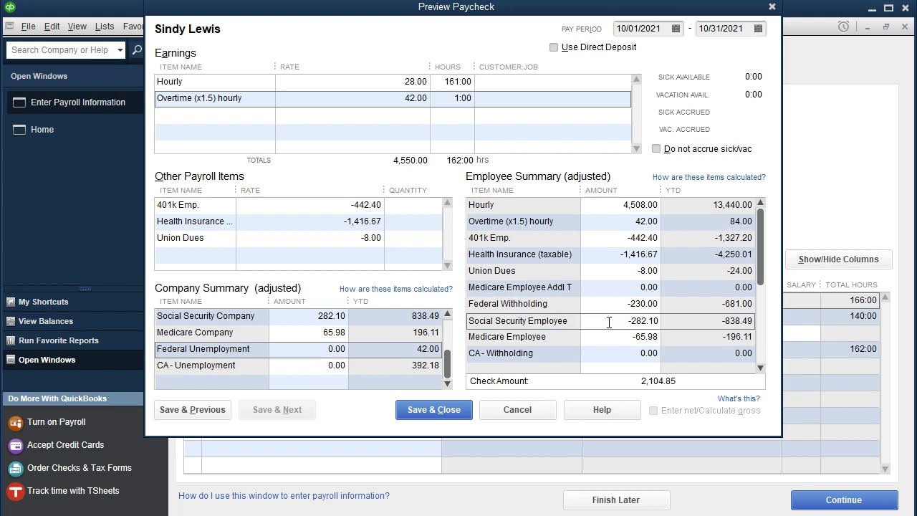
click(607, 337)
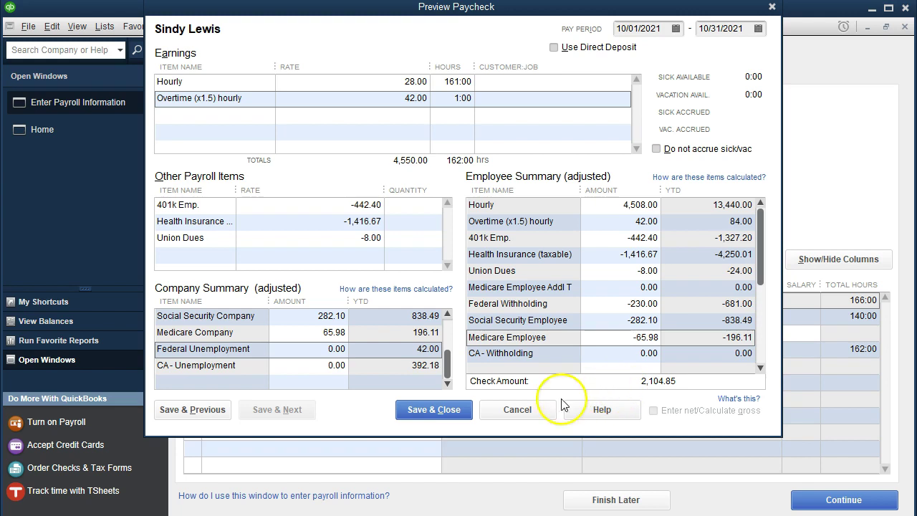
Check the company Social Security, Medicare and federal unemployment amounts on the fourth employee's paycheck, and save and close it.
click(313, 316)
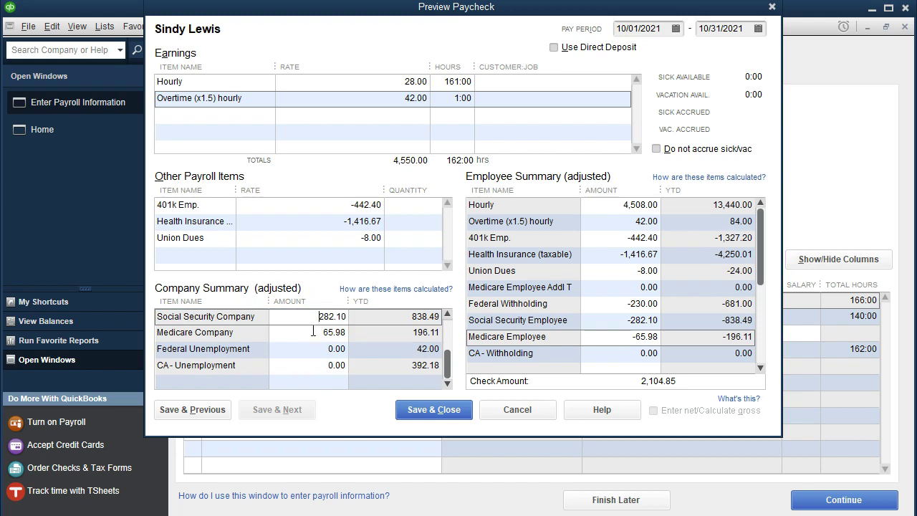
click(313, 332)
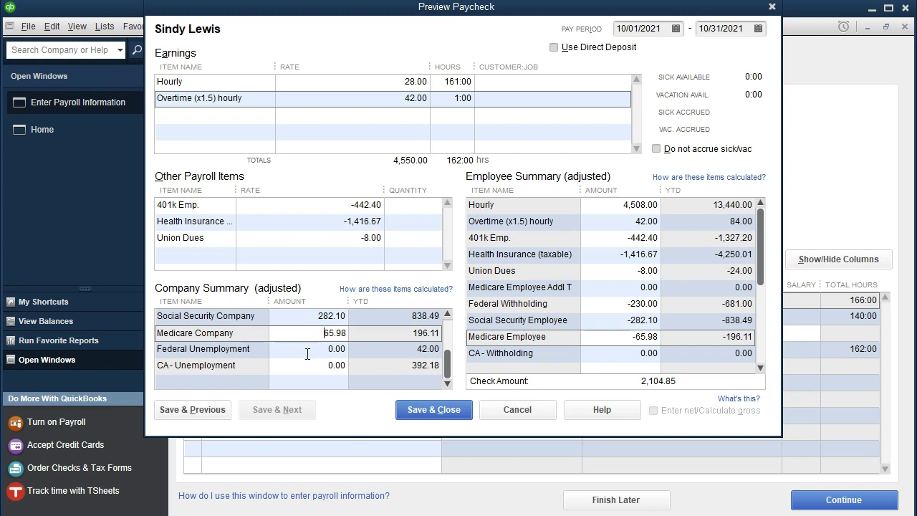
click(308, 348)
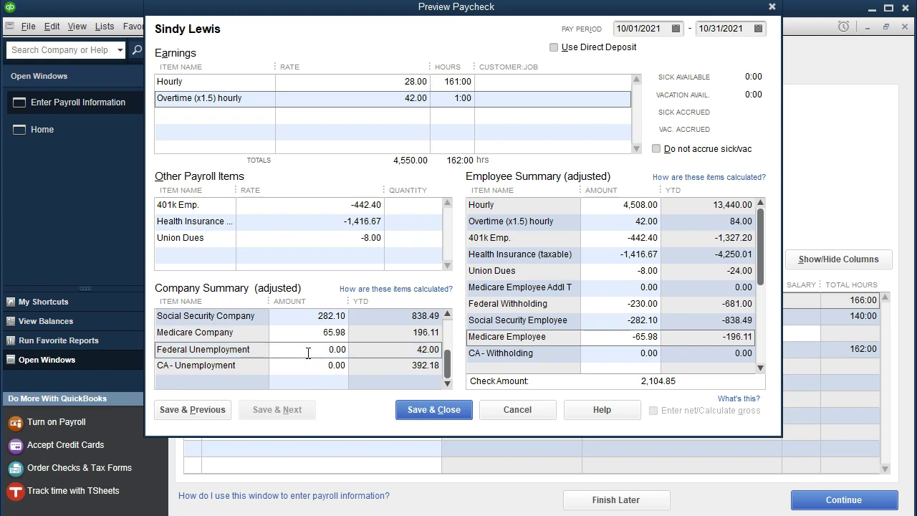
click(416, 411)
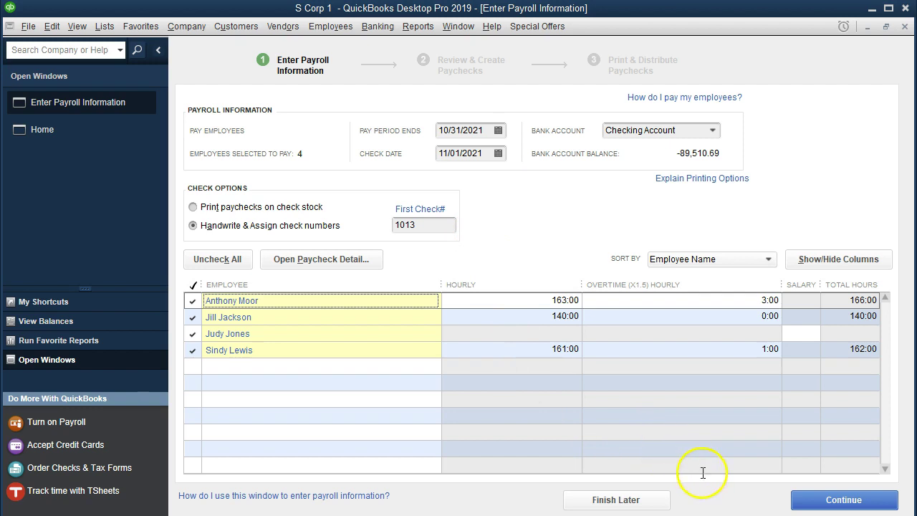
Continue to the payroll review and create the paychecks for all selected employees.
click(802, 508)
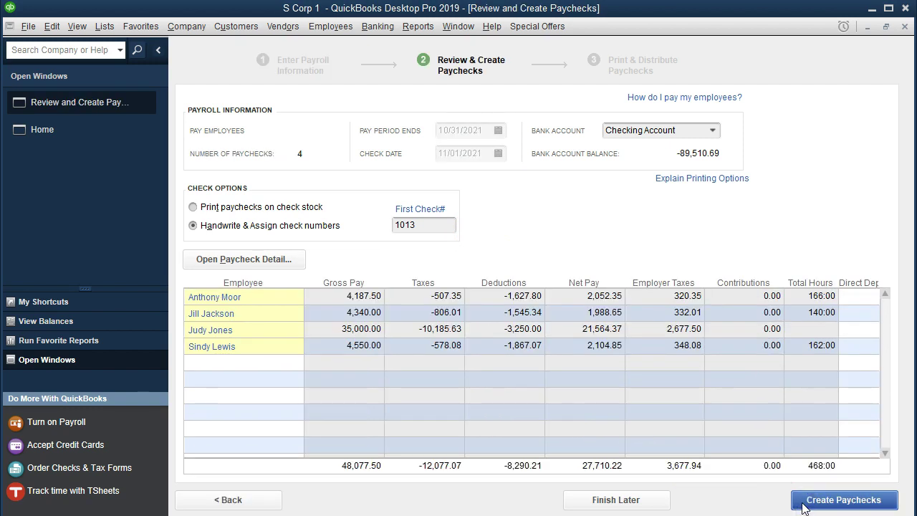
click(803, 508)
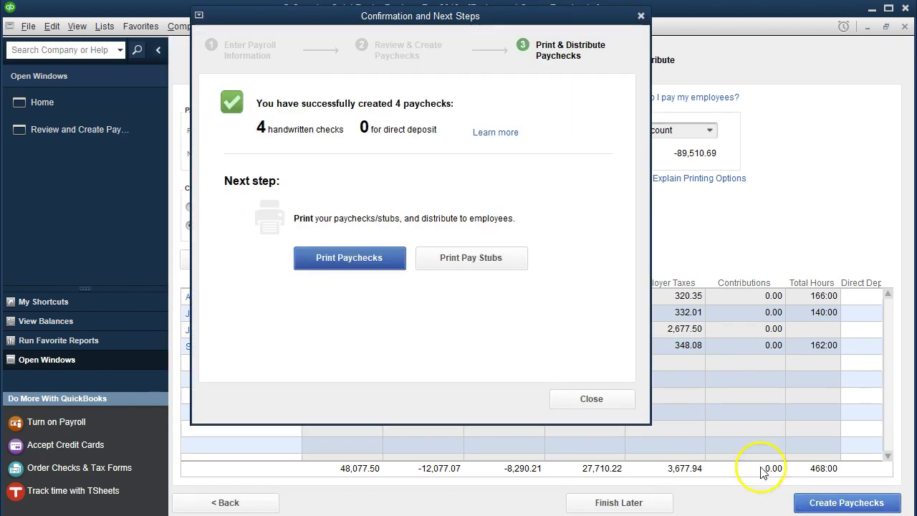
Preview the employees' pay stubs at a larger zoom, and close the pay stub selection and the payroll confirmation.
click(511, 260)
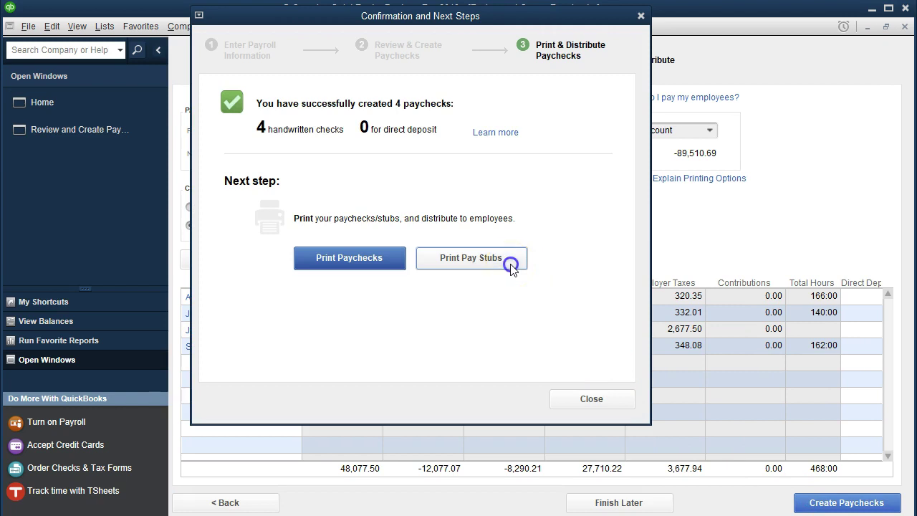
click(609, 221)
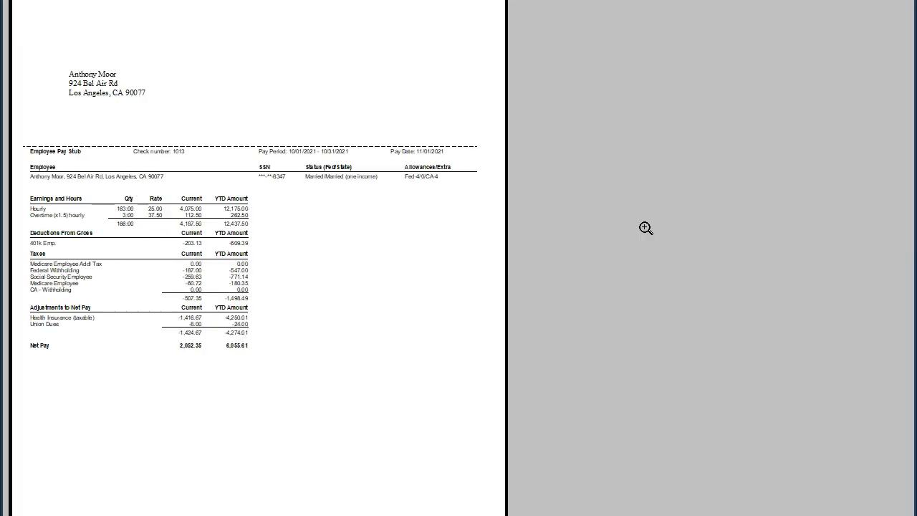
click(383, 297)
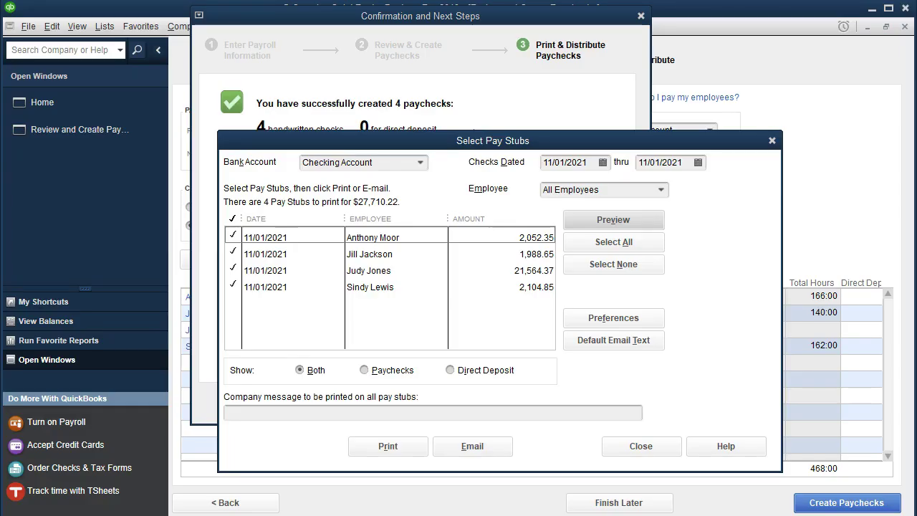
click(772, 135)
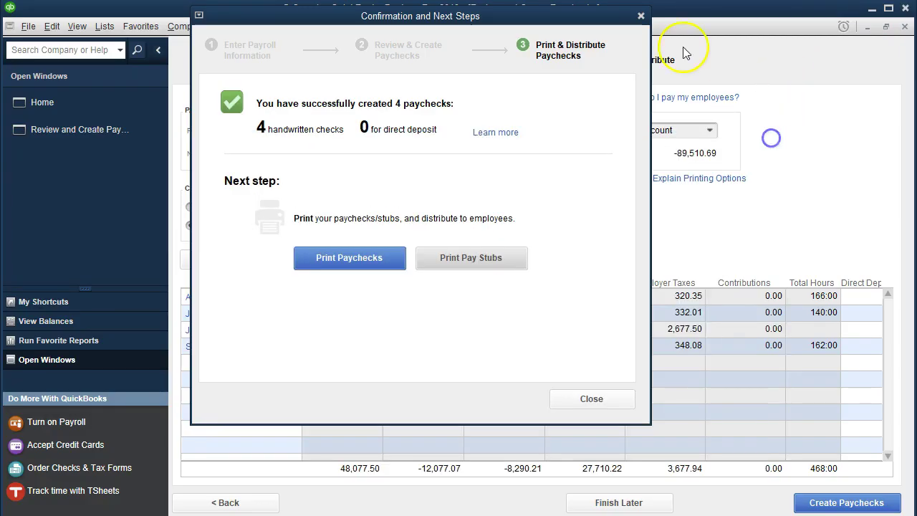
click(641, 15)
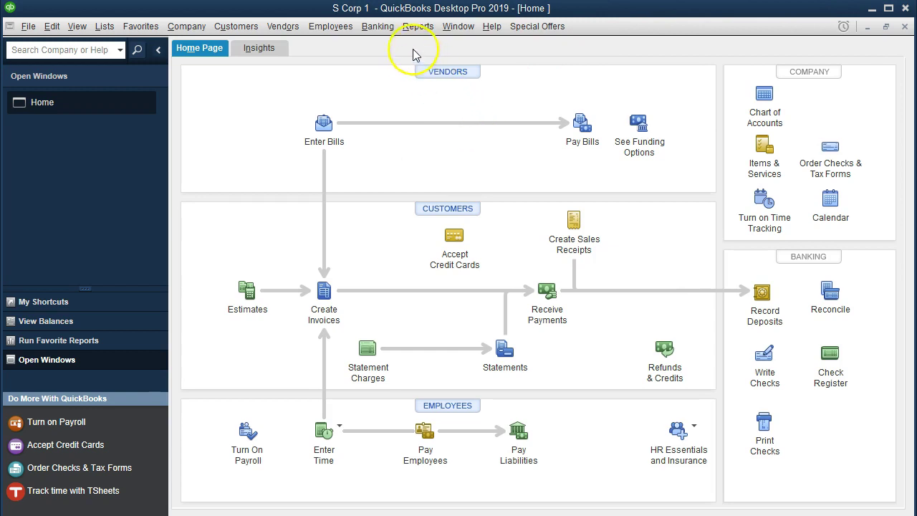
Open the register of the Checking Account to view the new paychecks.
click(377, 29)
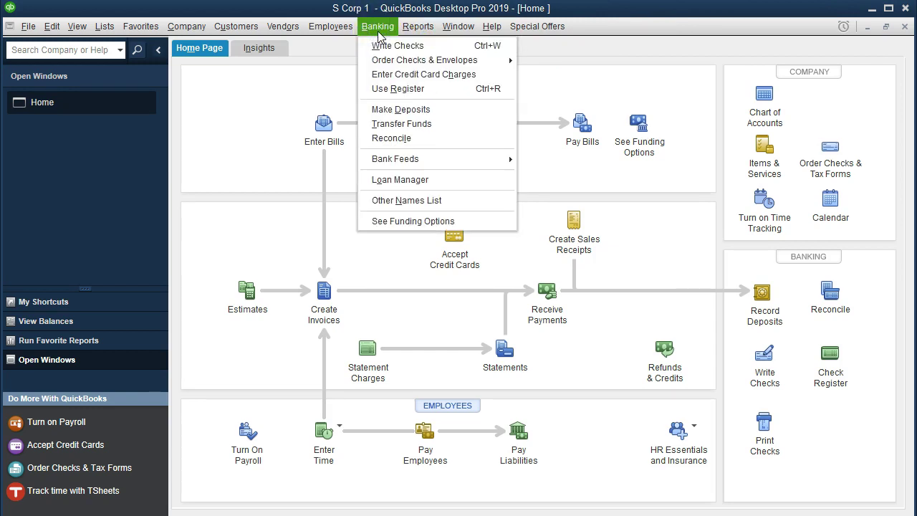
click(426, 95)
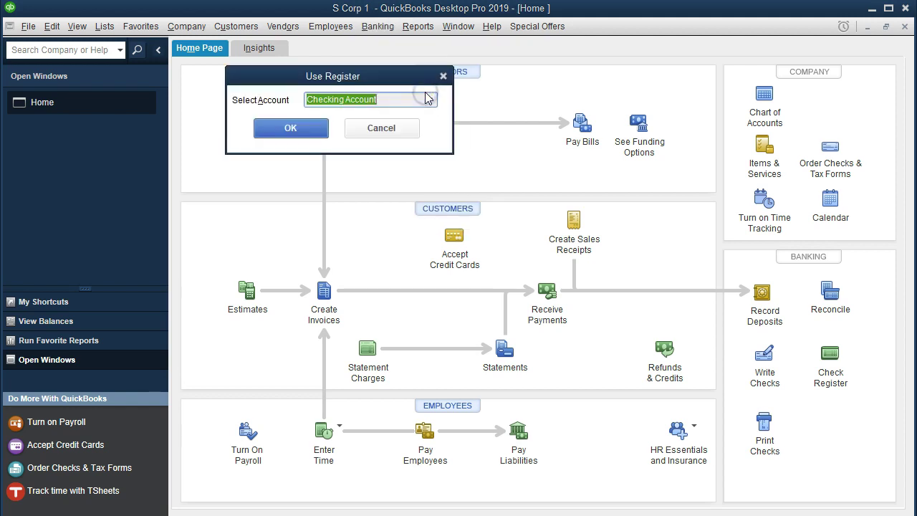
click(288, 126)
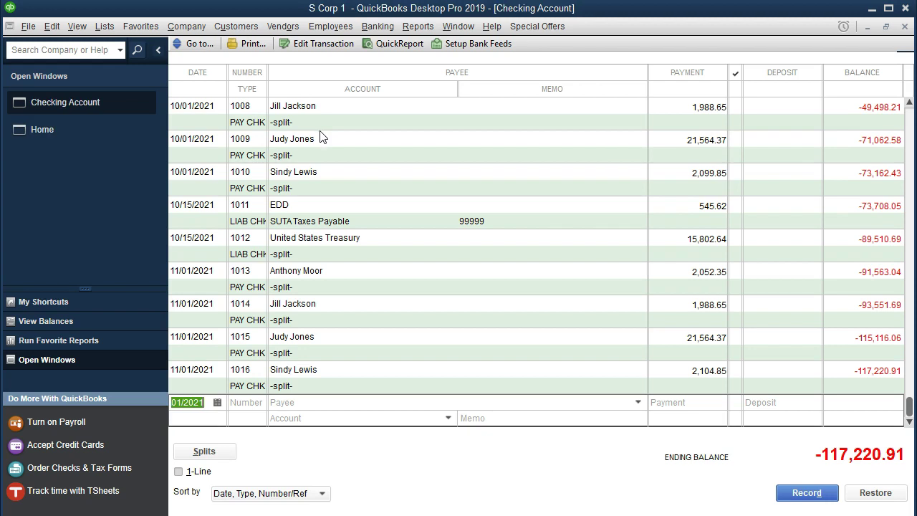